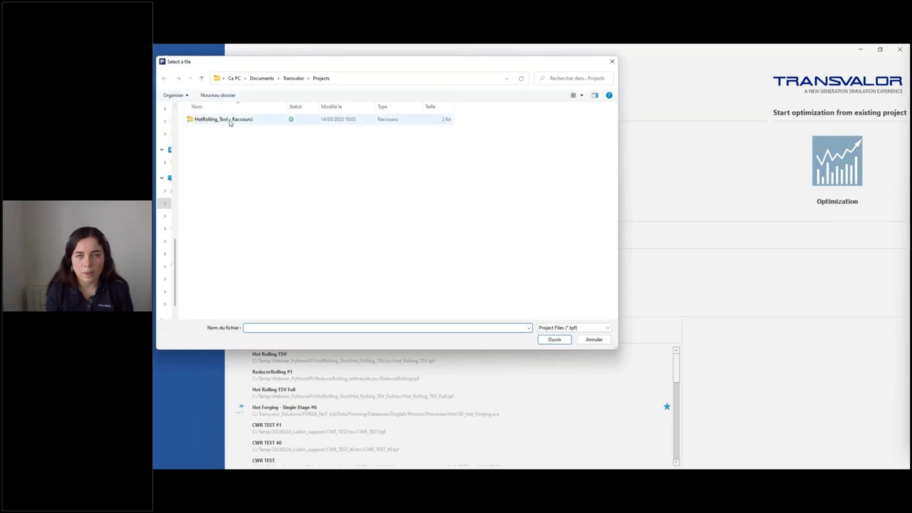
Step: Open the project file Hot_Rolling_TSV.tpf through the HotRolling_Tool shortcut folder
click(228, 132)
double_click(228, 131)
click(229, 132)
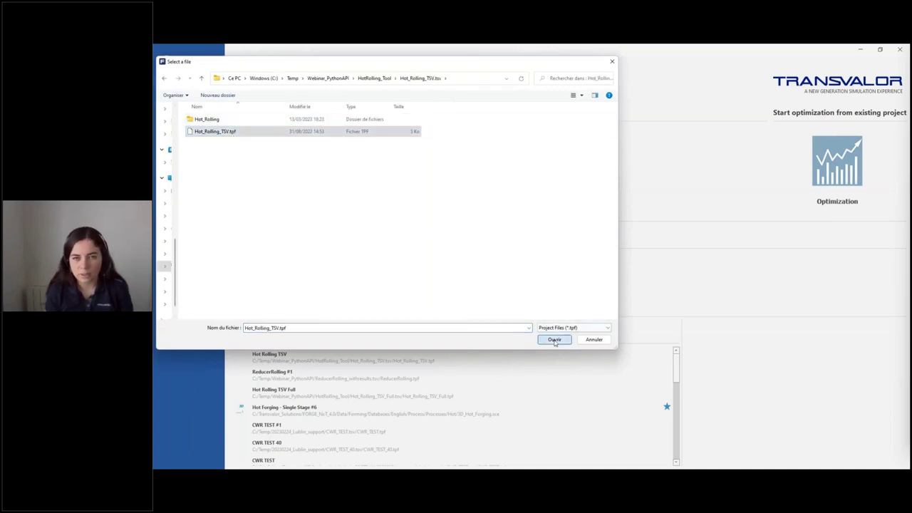
click(553, 340)
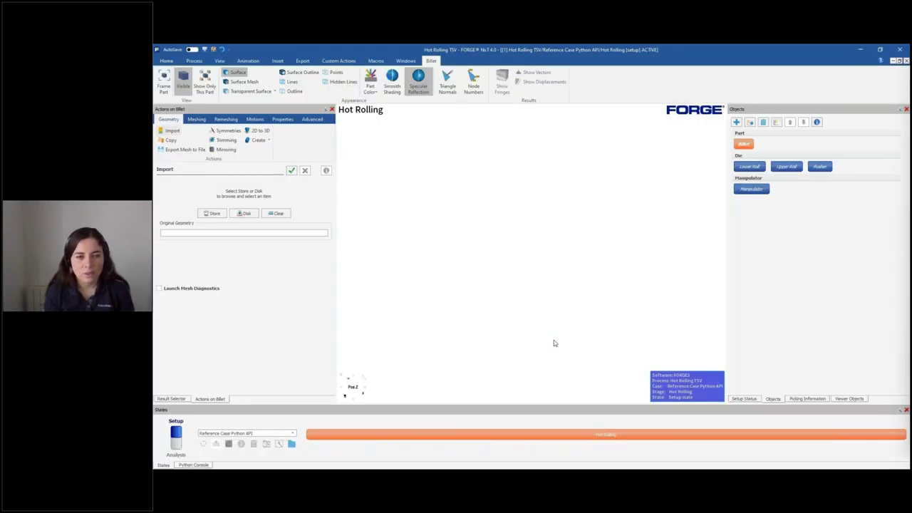
Step: Run the Python script HOT_ROLLING_SETUP_UI.py from the HotRolling_Tool folder in the Python console
click(203, 465)
click(161, 419)
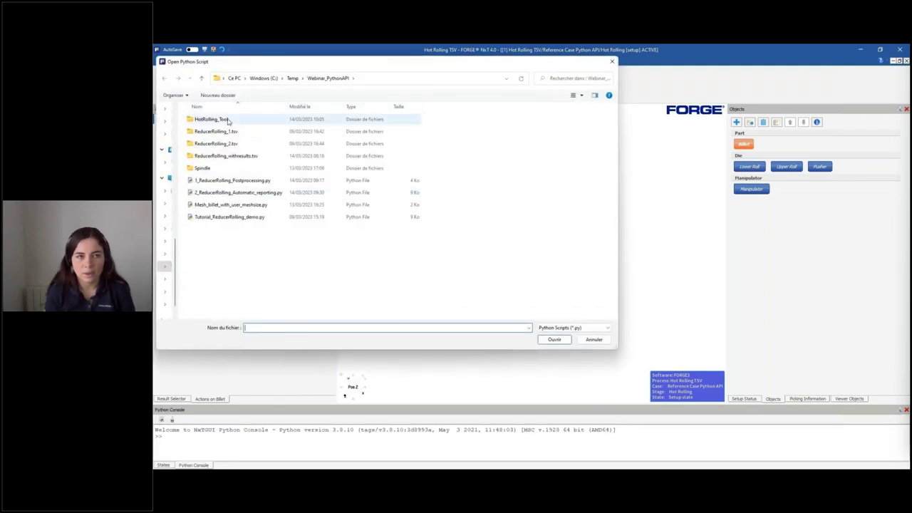
double_click(227, 120)
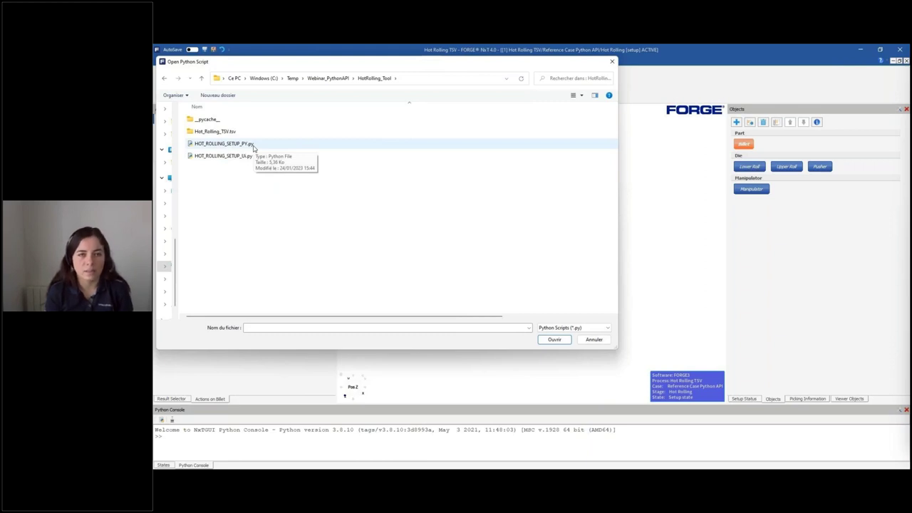
double_click(238, 156)
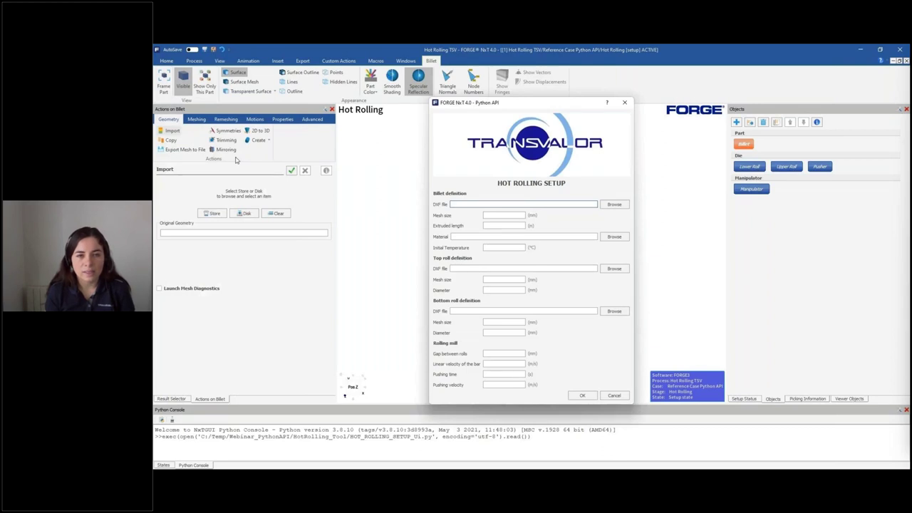
Step: Define the billet with Billet.dxf, a mesh size of 50 mm and an extruded length of 1 m
click(617, 205)
click(498, 197)
click(821, 393)
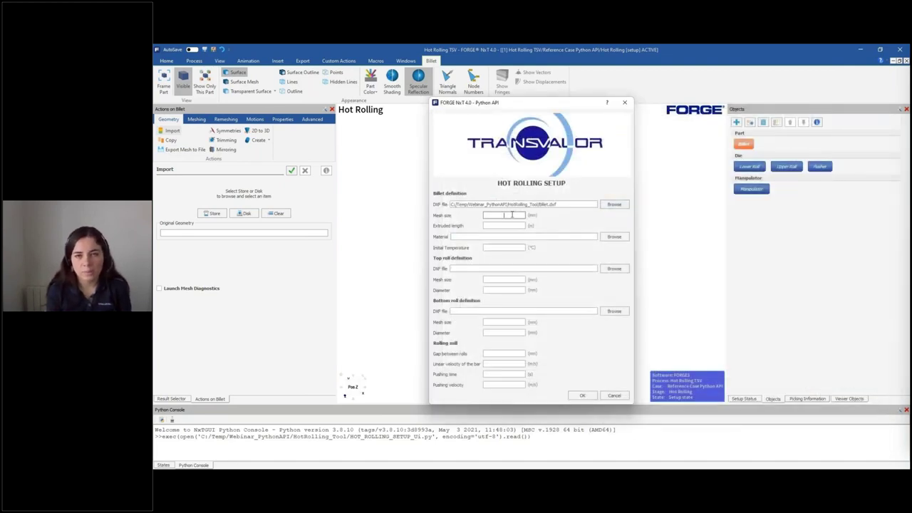
click(511, 215)
text(50)
click(509, 225)
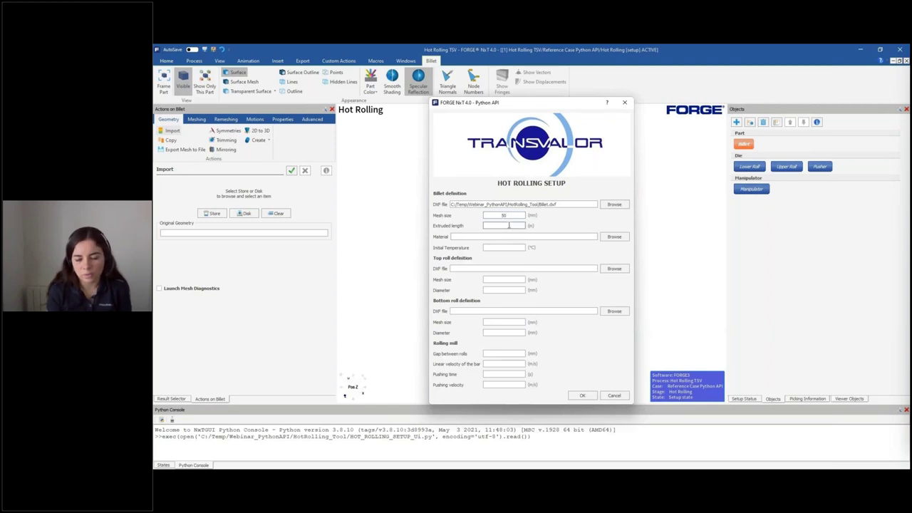
text(1)
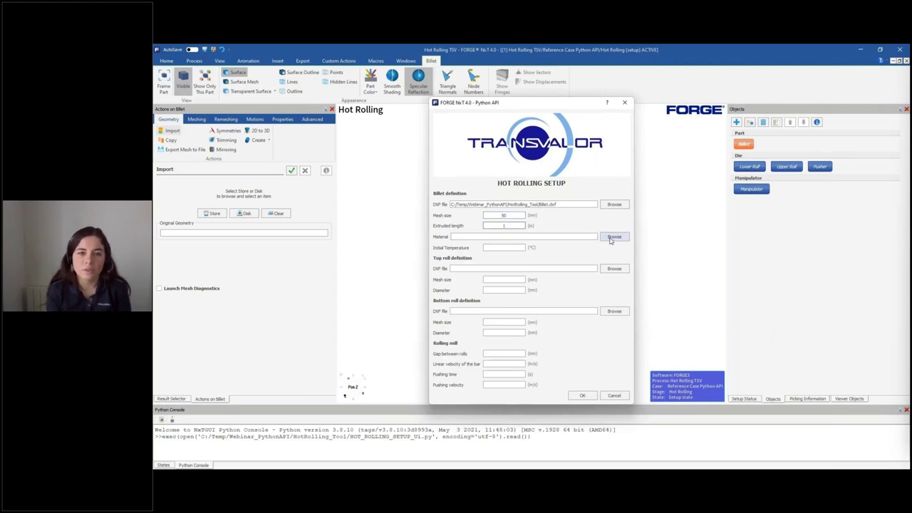
Step: Assign the hot steel material 316L.tmf to the billet and set its initial temperature to 1250 °C
click(614, 237)
double_click(514, 209)
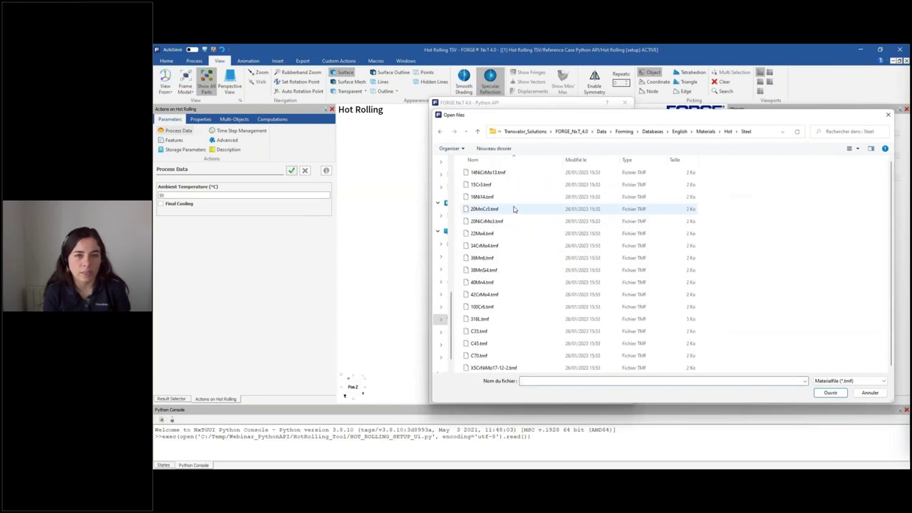
click(481, 320)
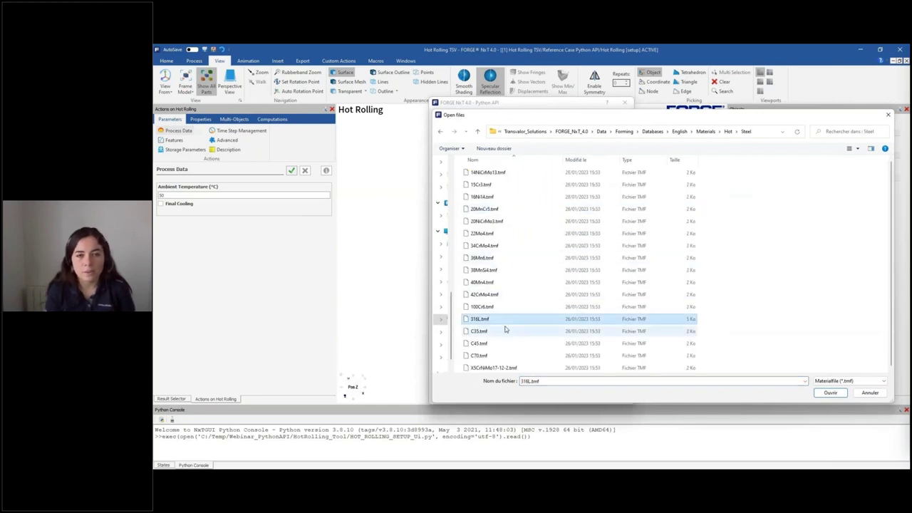
click(830, 393)
click(509, 247)
text(1250)
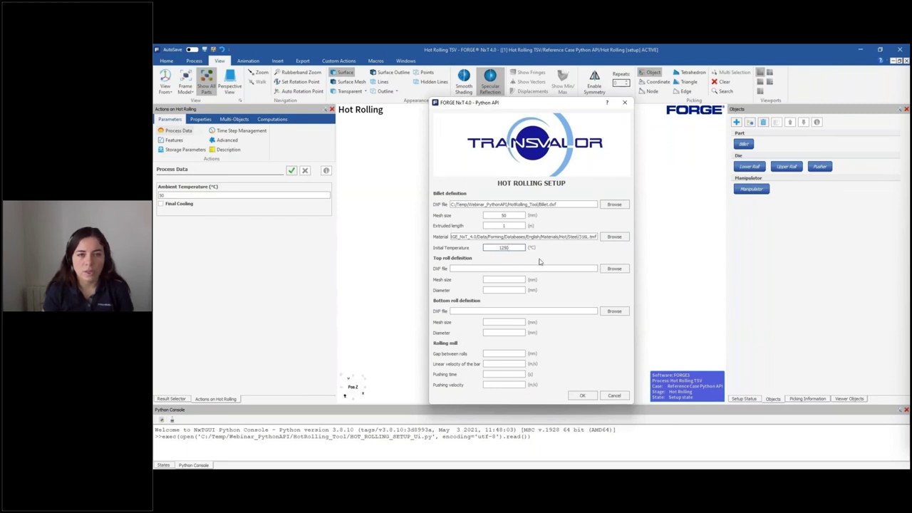
Step: Define the top roll with Roll.dxf, a mesh size of 20 mm and a diameter of 2000 mm
click(612, 270)
click(492, 209)
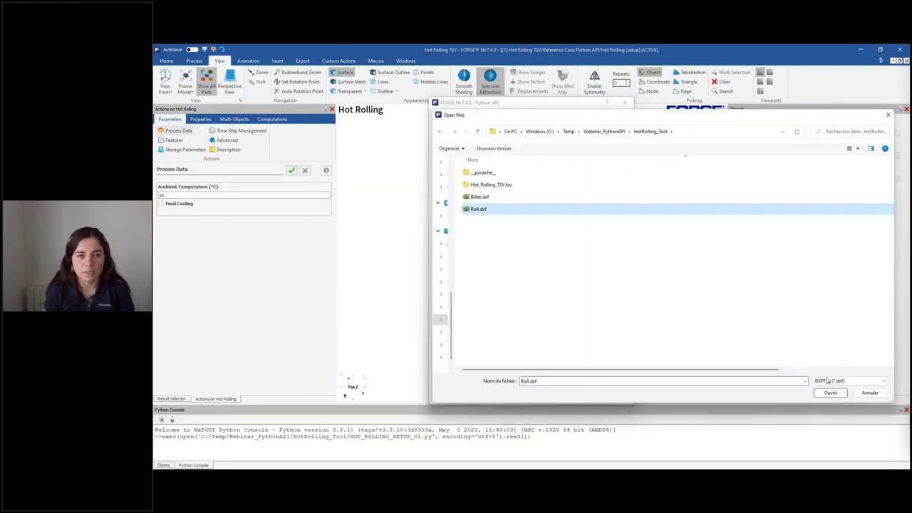
click(830, 393)
click(518, 280)
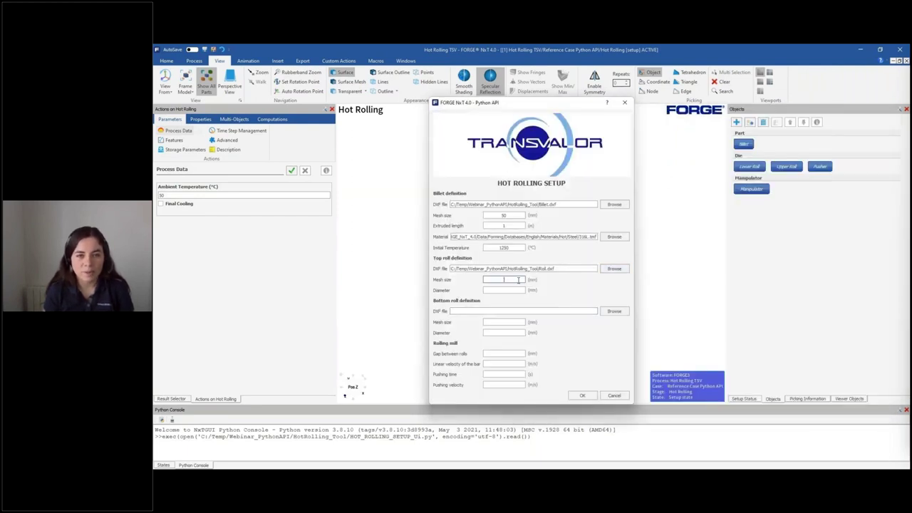
text(20)
key(Tab)
text(2000)
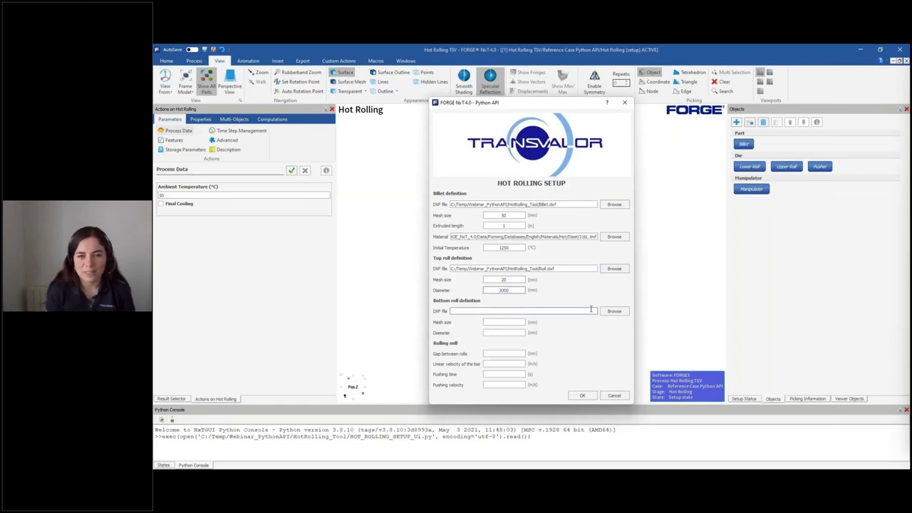
Step: Define the bottom roll with Roll.dxf, a mesh size of 20 mm and a diameter of 2000 mm
click(614, 311)
click(479, 208)
click(830, 393)
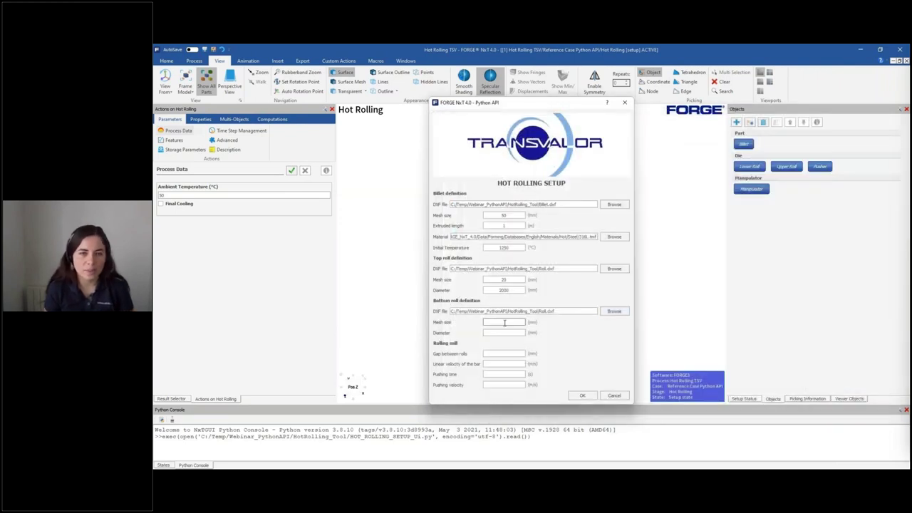
click(504, 323)
text(20)
click(506, 333)
text(2000)
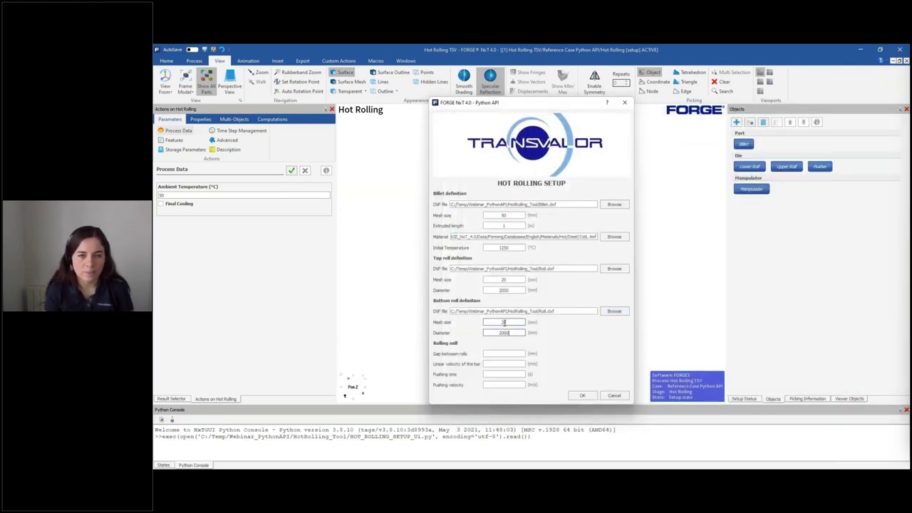
Step: Set the roll gap to 500 mm, bar velocity 5 m/s, pushing time 3 s and pushing velocity 3 m/s, and run the setup
click(513, 353)
text(8)
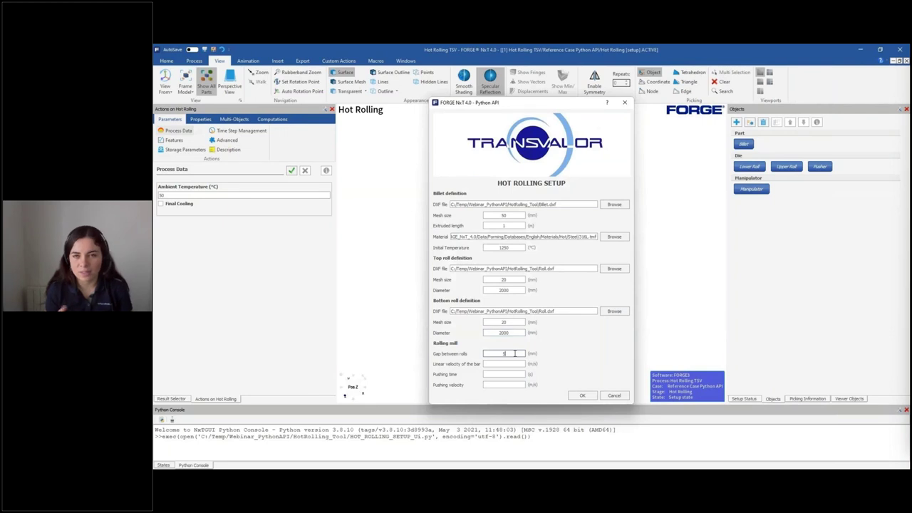
text(00)
key(Tab)
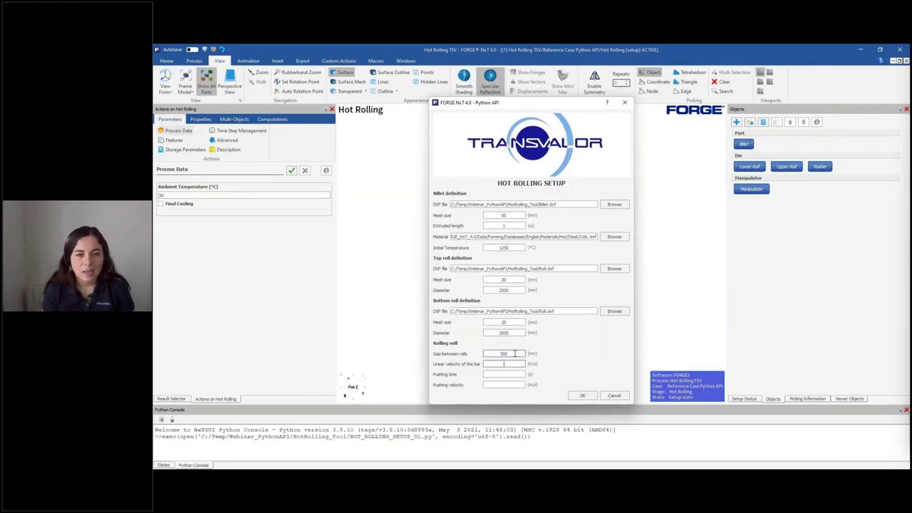
text(5)
key(Tab)
text(3)
key(Tab)
text(3)
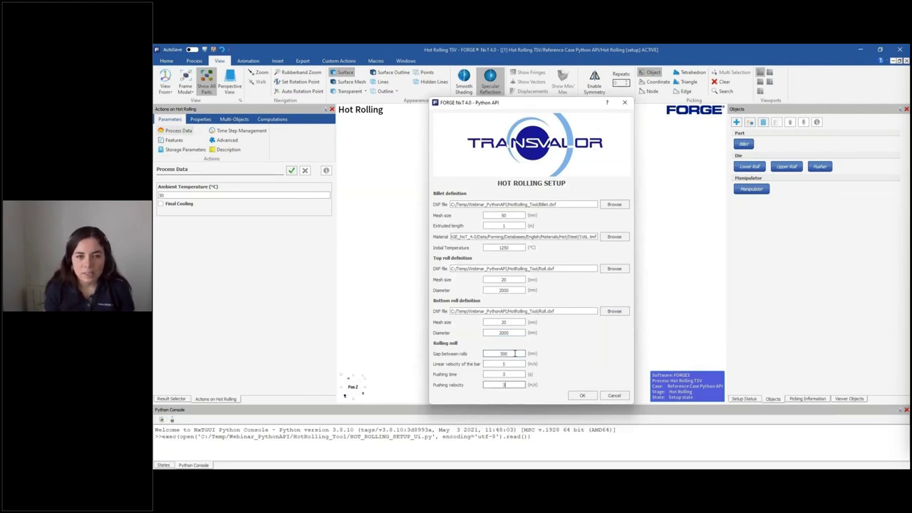
click(582, 396)
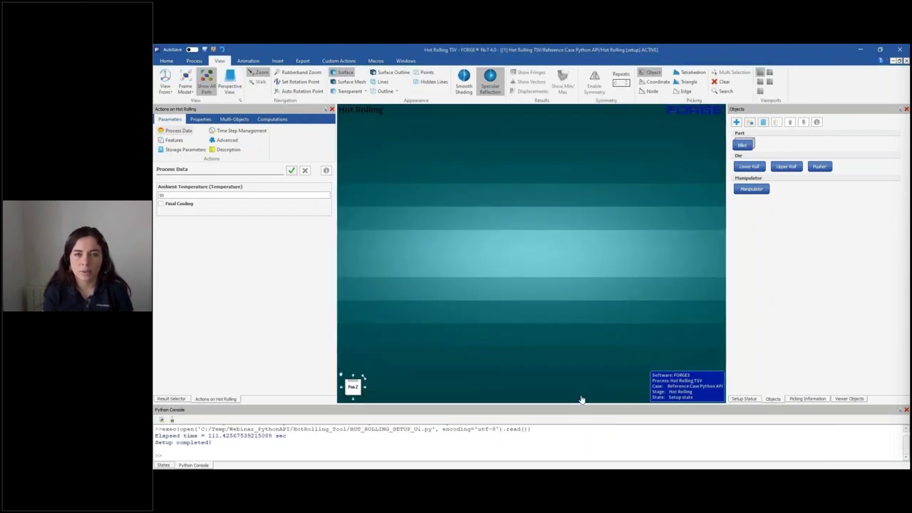
Step: Display all parts of the generated rolling model with their surface mesh in an oblique view
drag(569, 366, 544, 315)
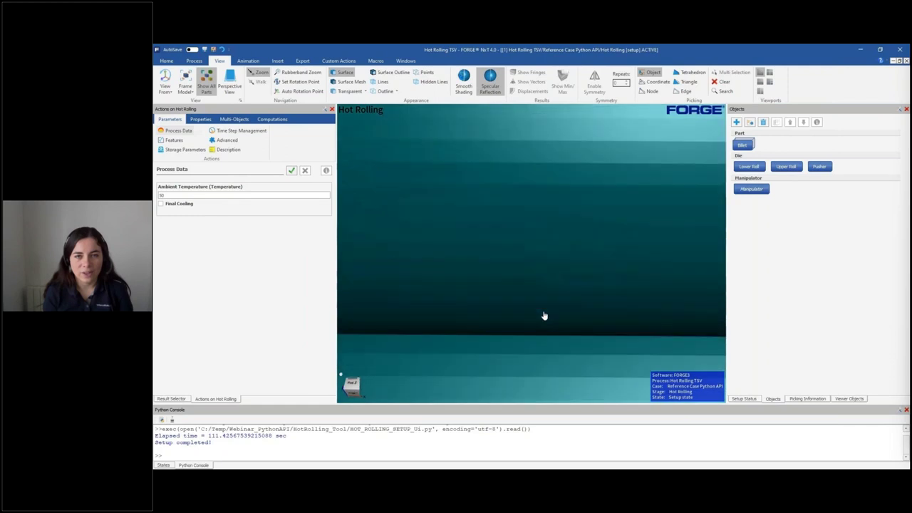
click(351, 384)
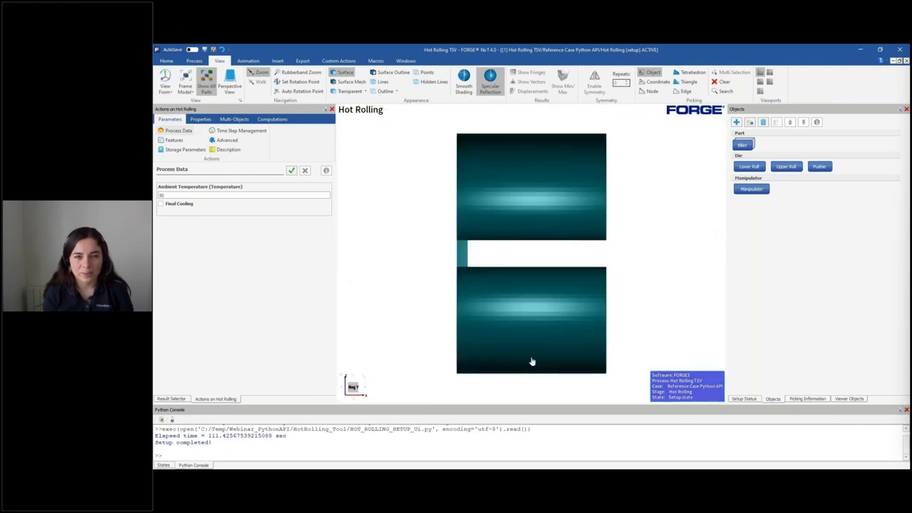
drag(505, 330, 572, 297)
drag(493, 190, 577, 155)
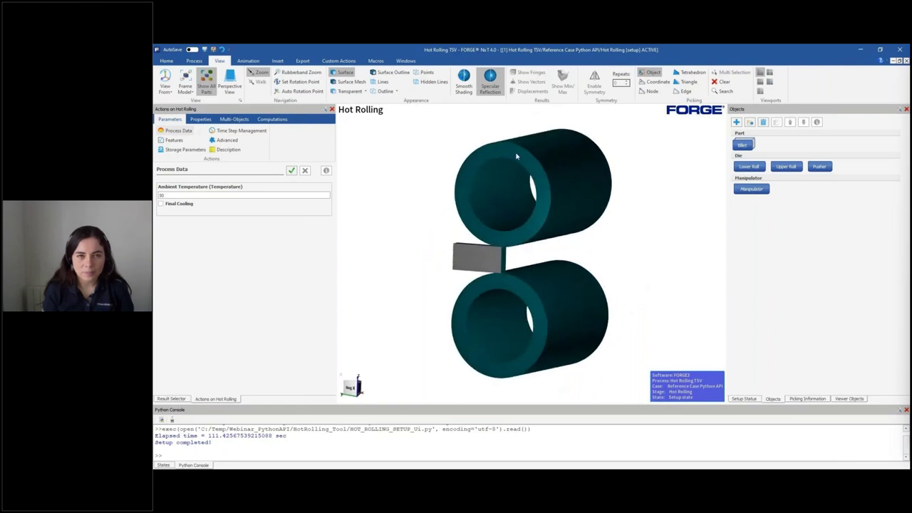
click(349, 82)
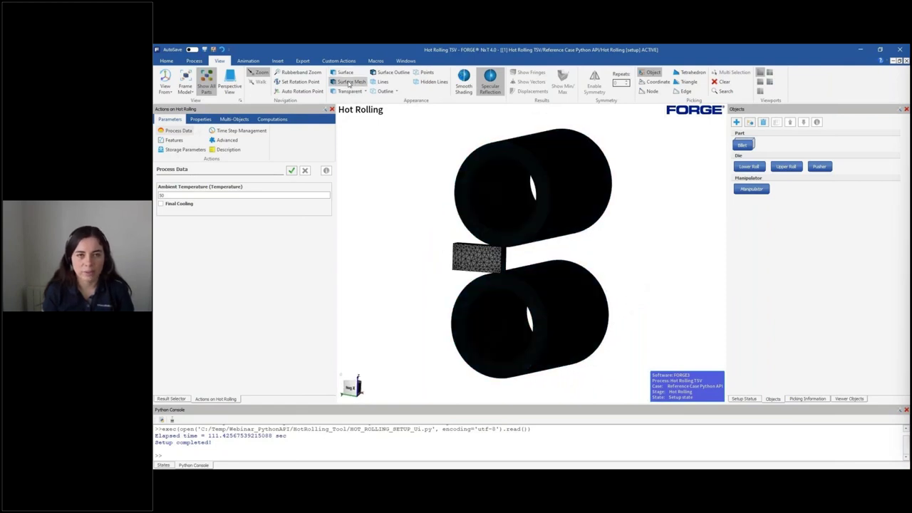
scroll(513, 295, up, 5)
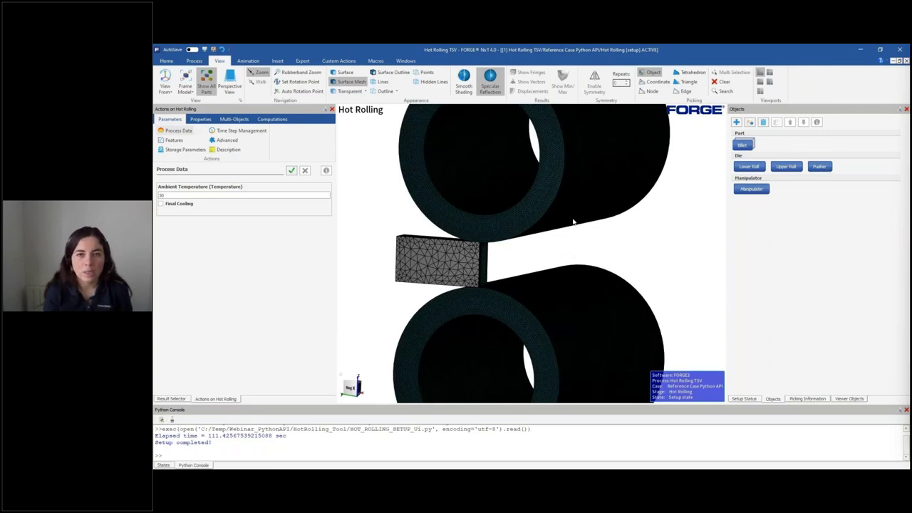
Step: Check the billet's material, the lower roll's die temperature, and the press settings of the lower roll, upper roll and pusher
click(744, 146)
click(282, 120)
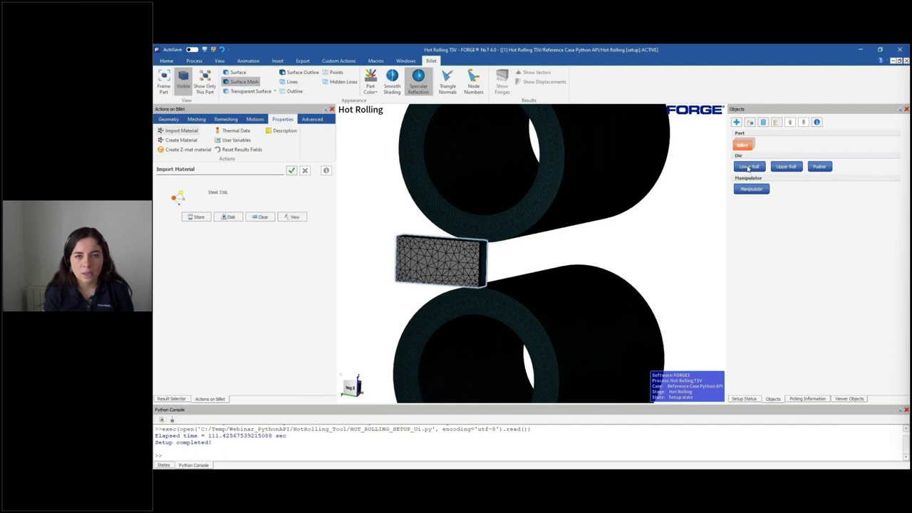
click(748, 166)
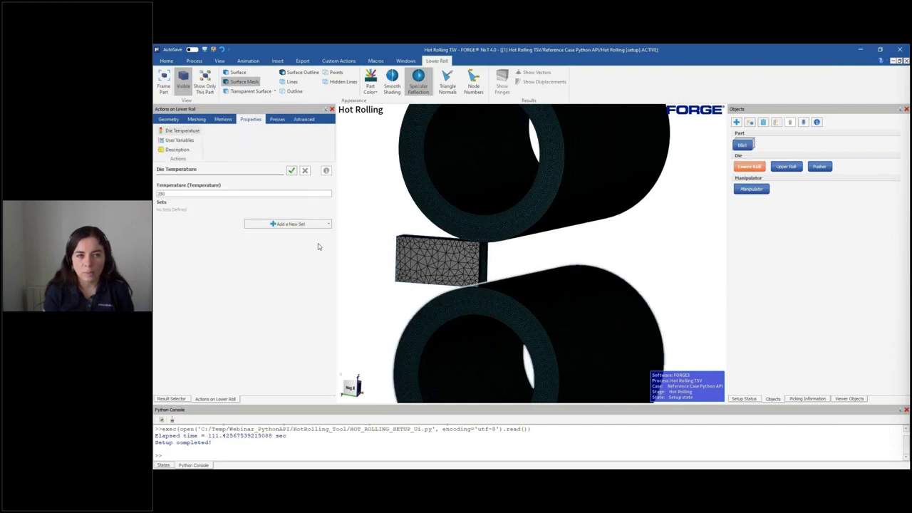
click(275, 120)
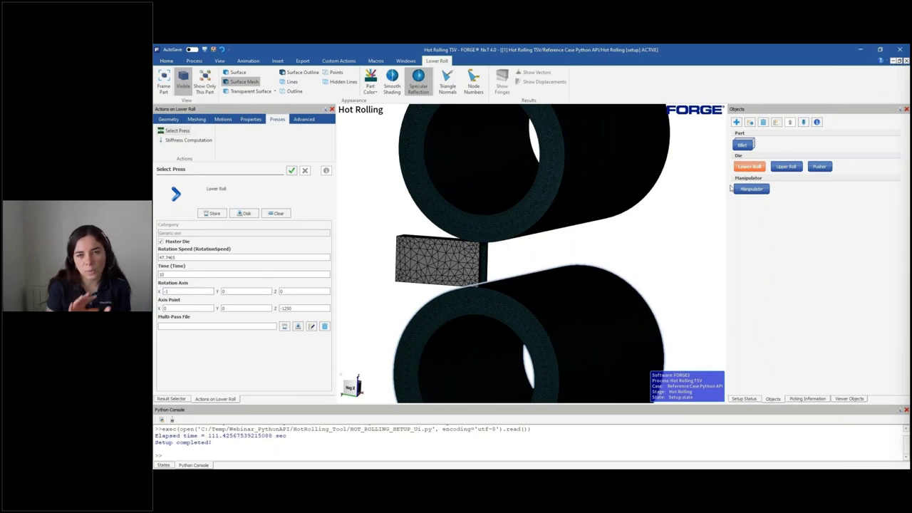
click(786, 166)
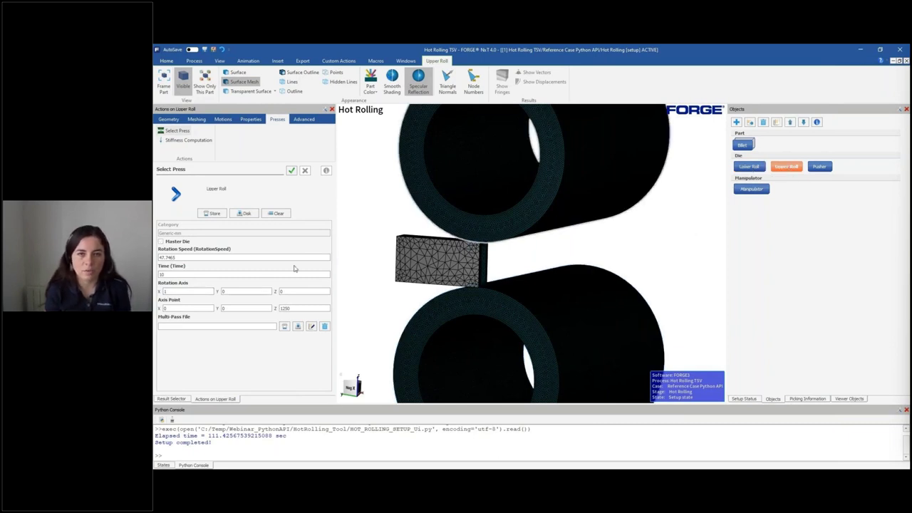
click(828, 167)
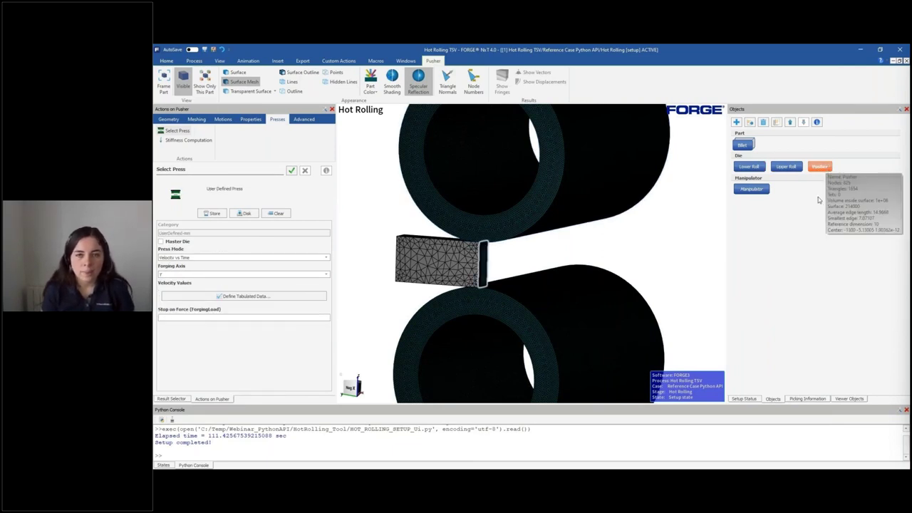
mouse_move(822, 168)
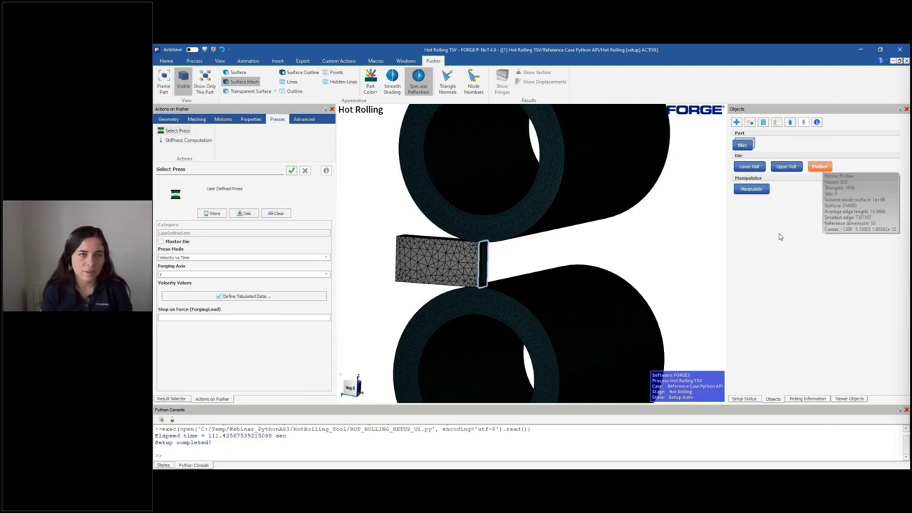
Step: Preview the rolling kinematics with 30 steps and exit the preview
click(249, 61)
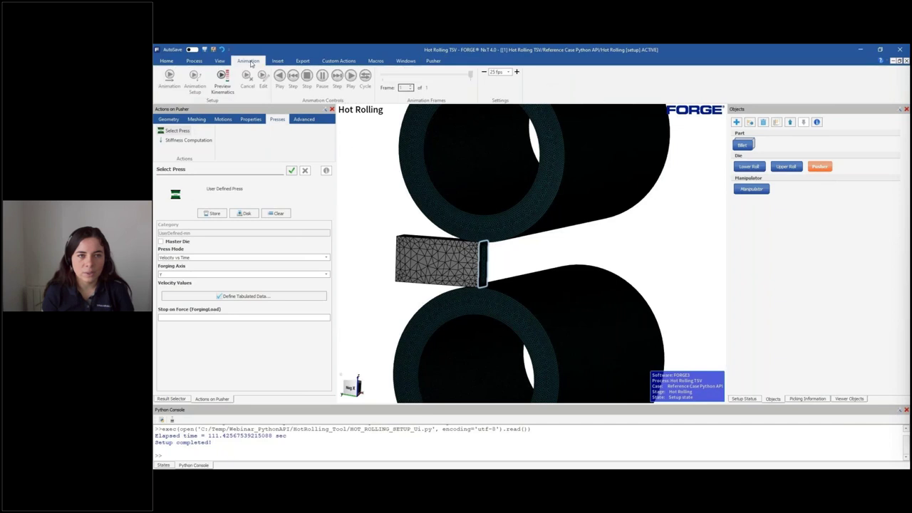
click(222, 78)
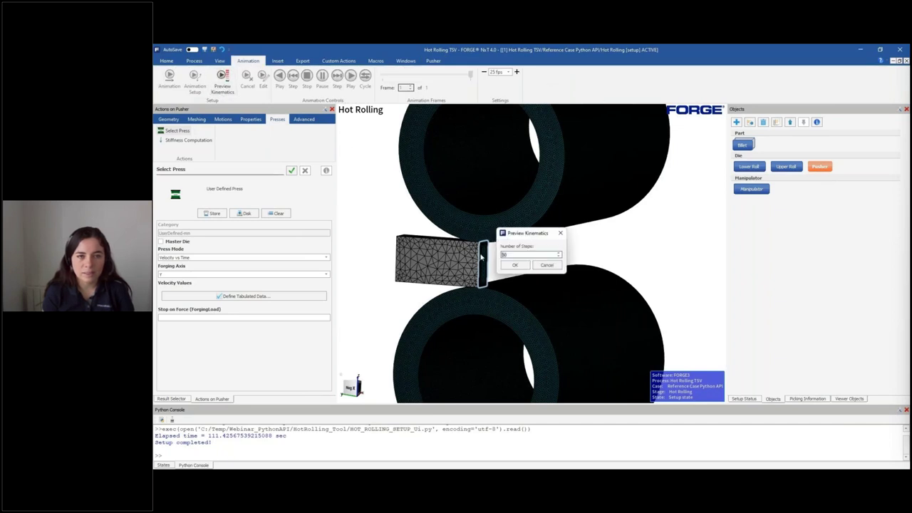
click(515, 265)
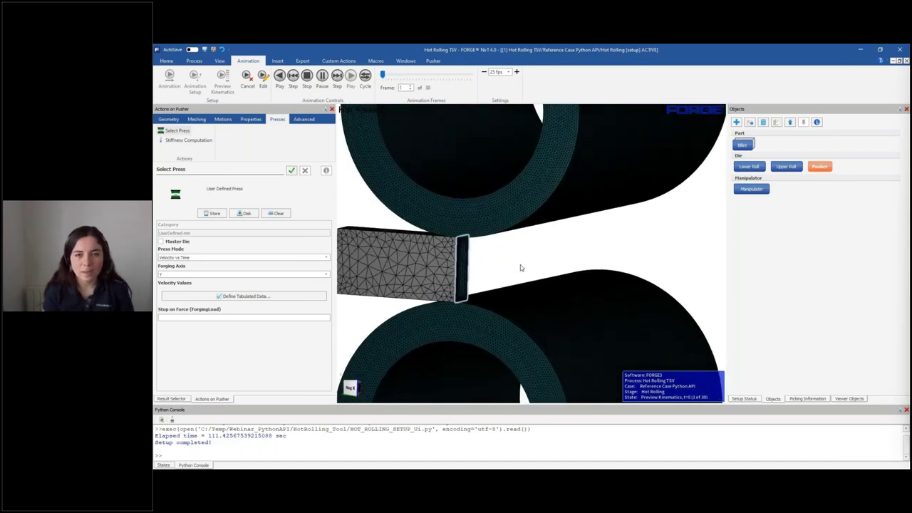
click(247, 79)
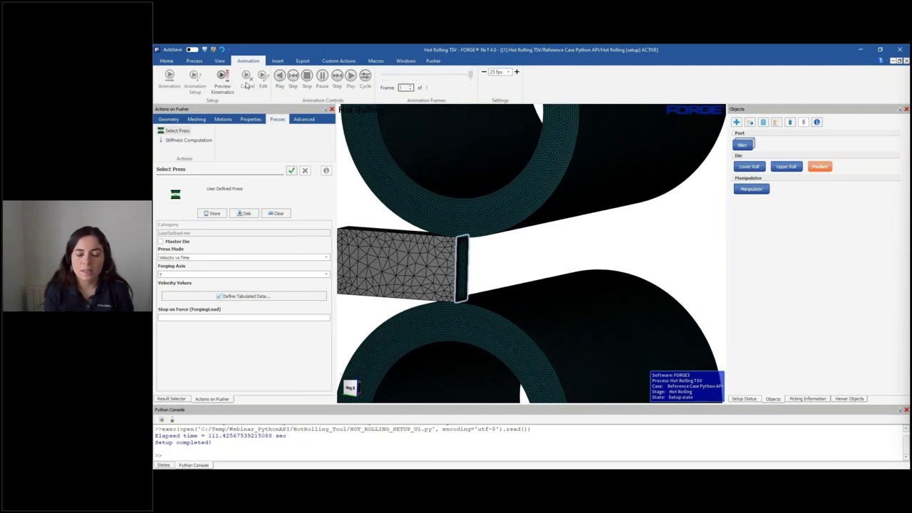